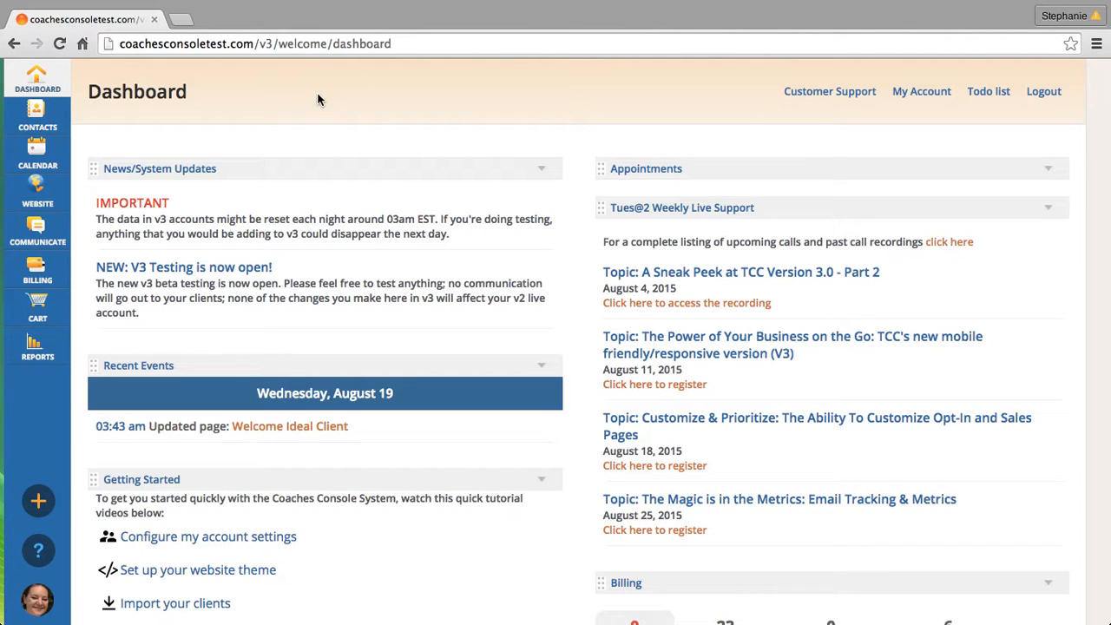
# - Create a new website form named "Mid Point Evaluation"
pyautogui.click(55, 193)
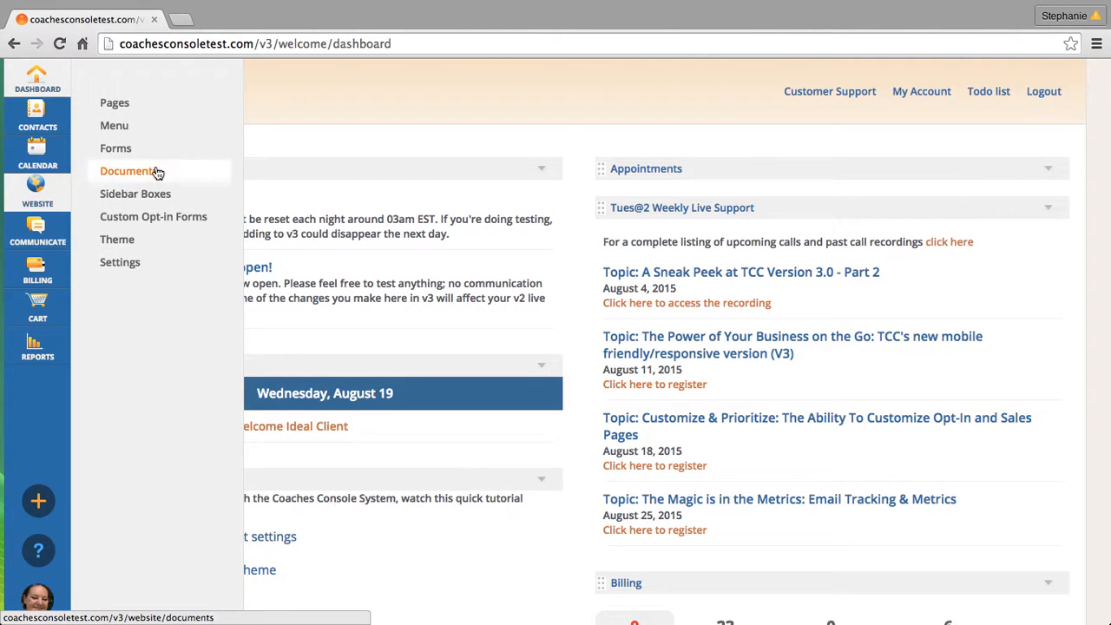
pyautogui.click(130, 156)
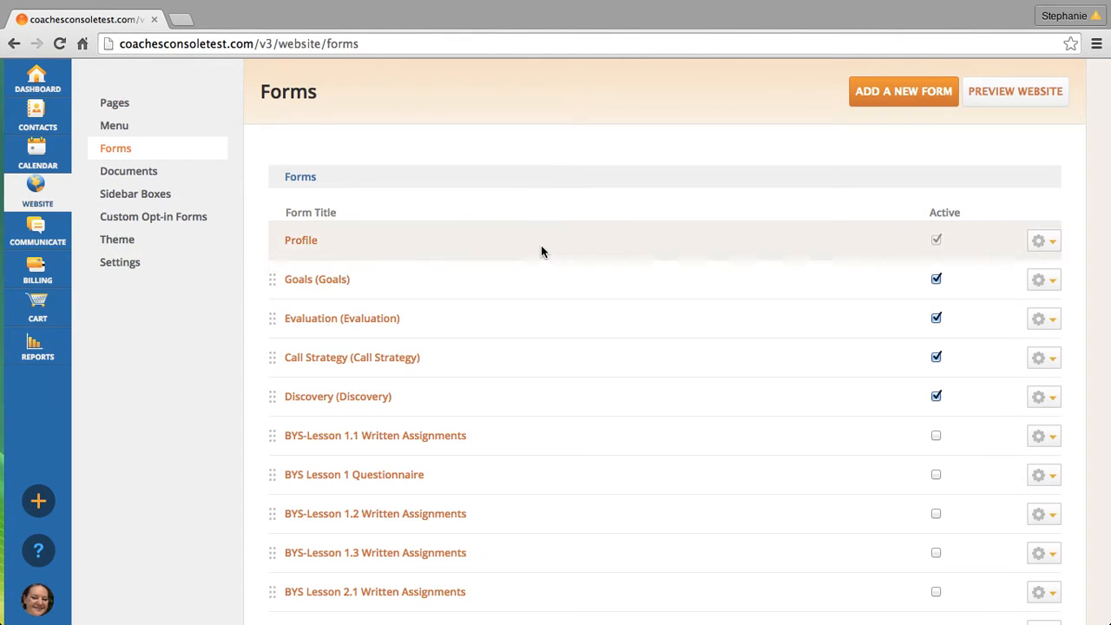
pyautogui.click(882, 101)
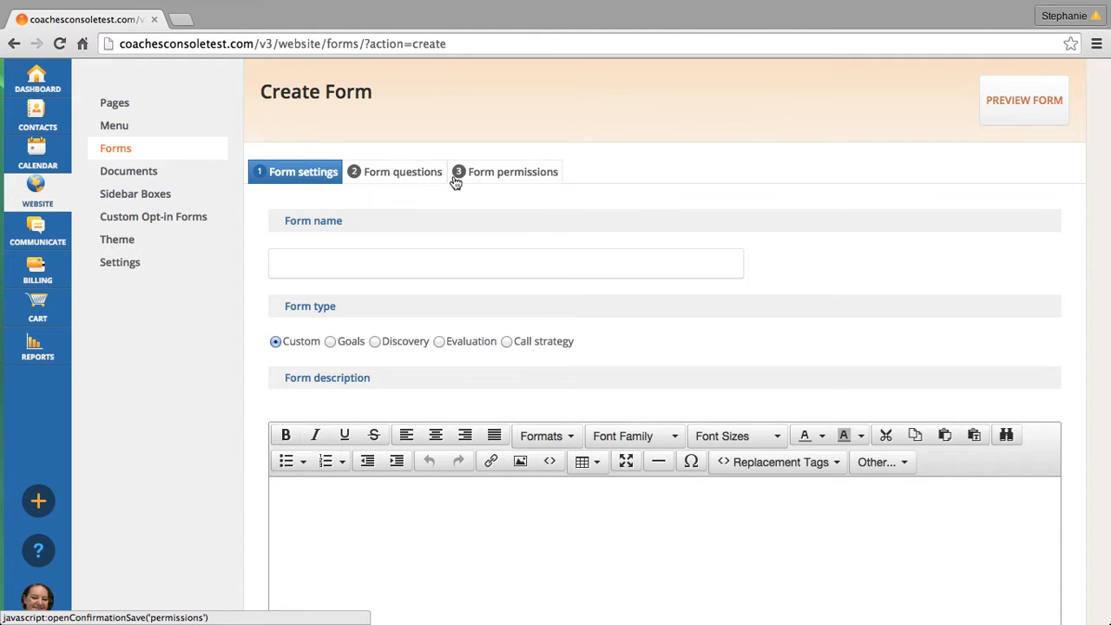
pyautogui.click(298, 264)
pyautogui.write('M')
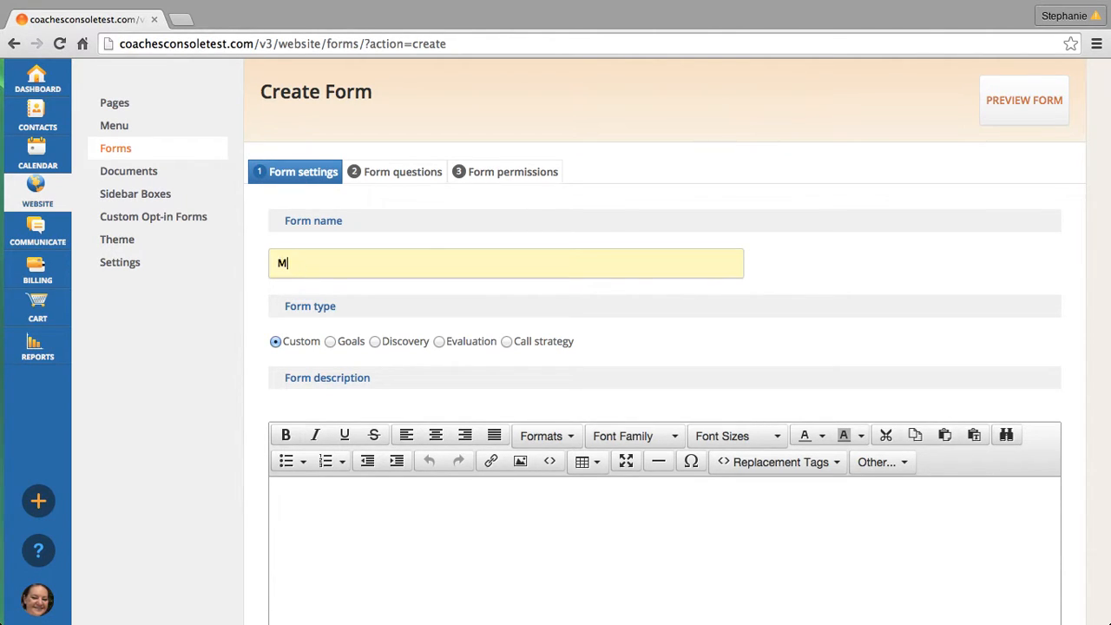
pyautogui.write('id Point Evaluation')
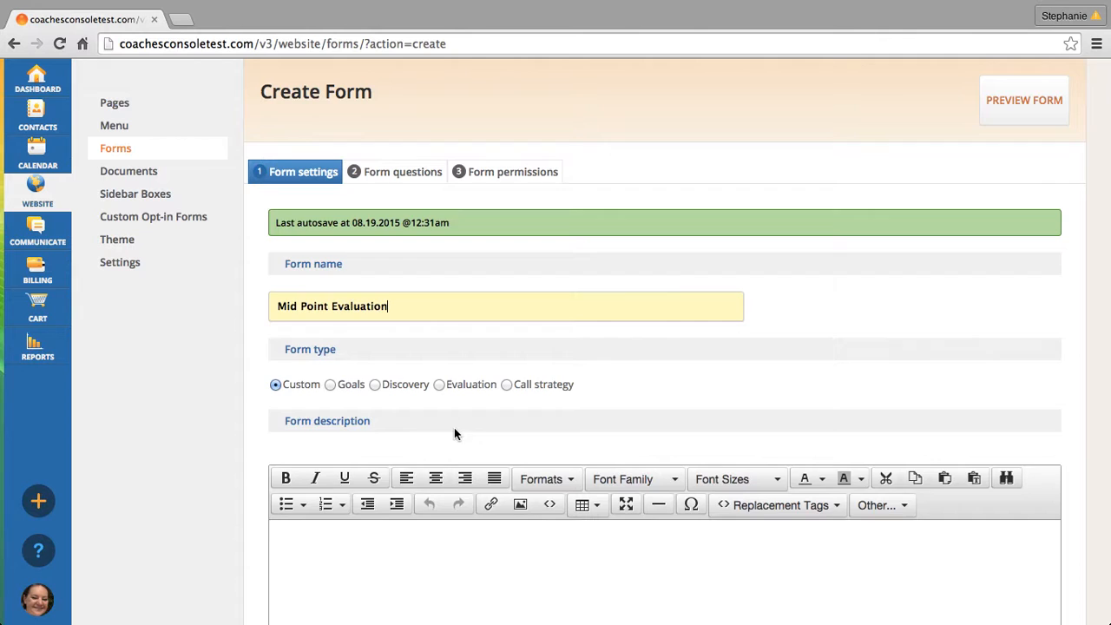
# - Enter the form description "Please fill this out after 3 months." and continue to the form questions
pyautogui.scroll(-5, 454, 434)
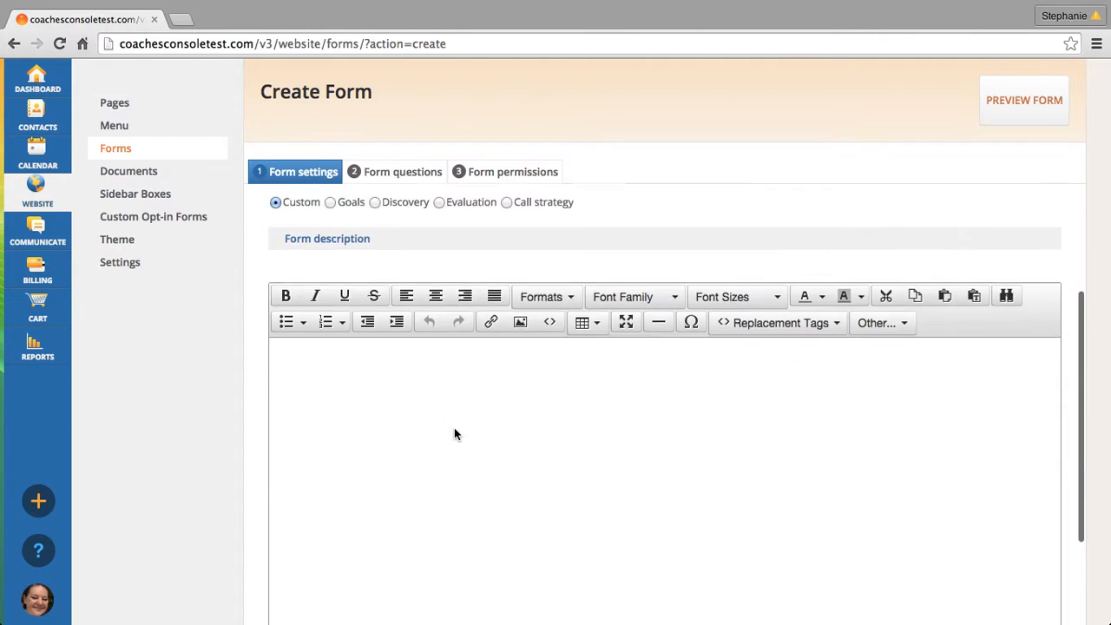
pyautogui.click(289, 320)
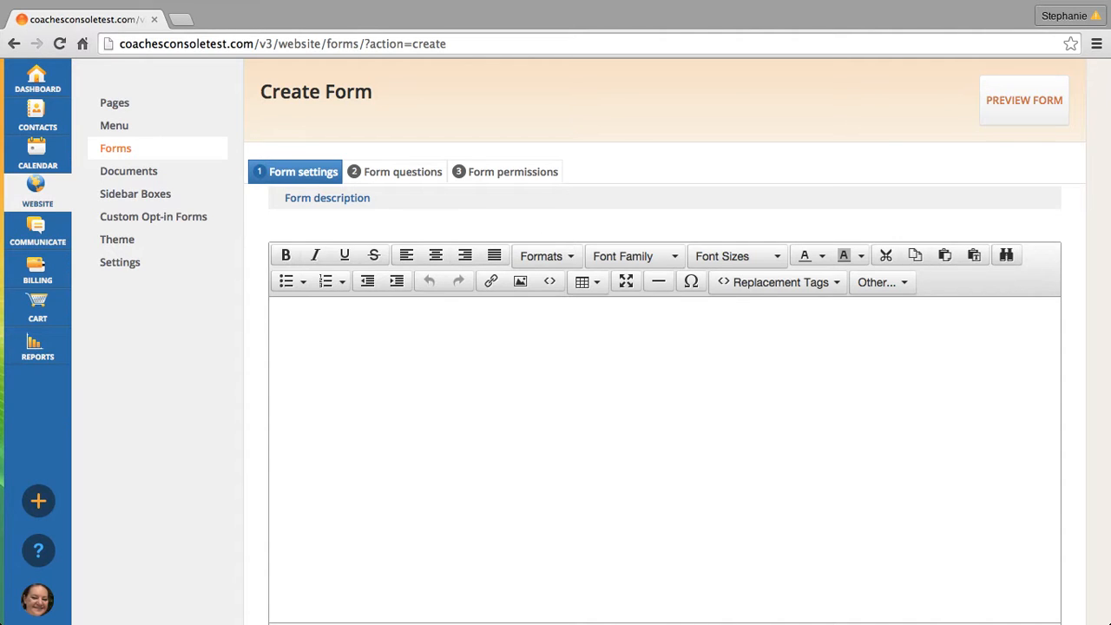
pyautogui.write('Please fill this pu')
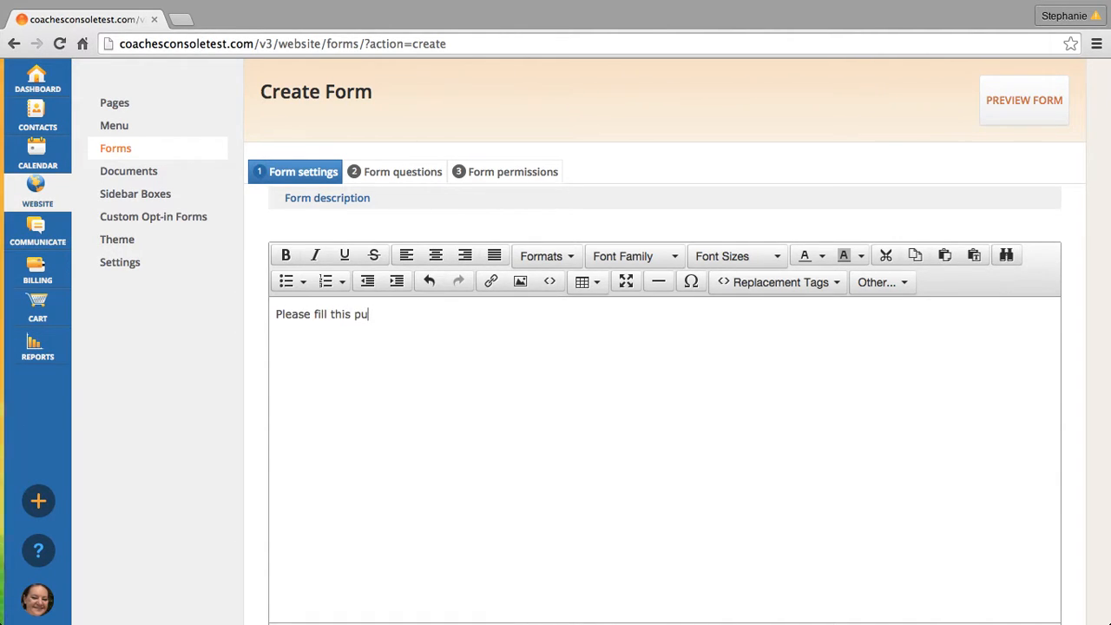
pyautogui.press('BackSpace')
pyautogui.press('BackSpace')
pyautogui.write('out')
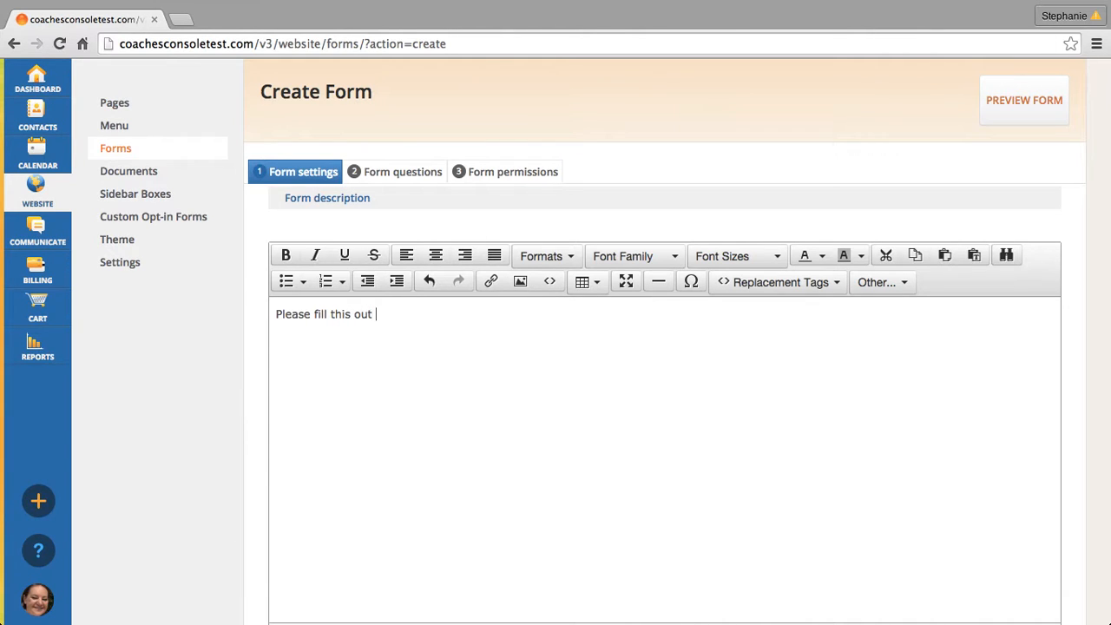
pyautogui.write(' after 3 mo')
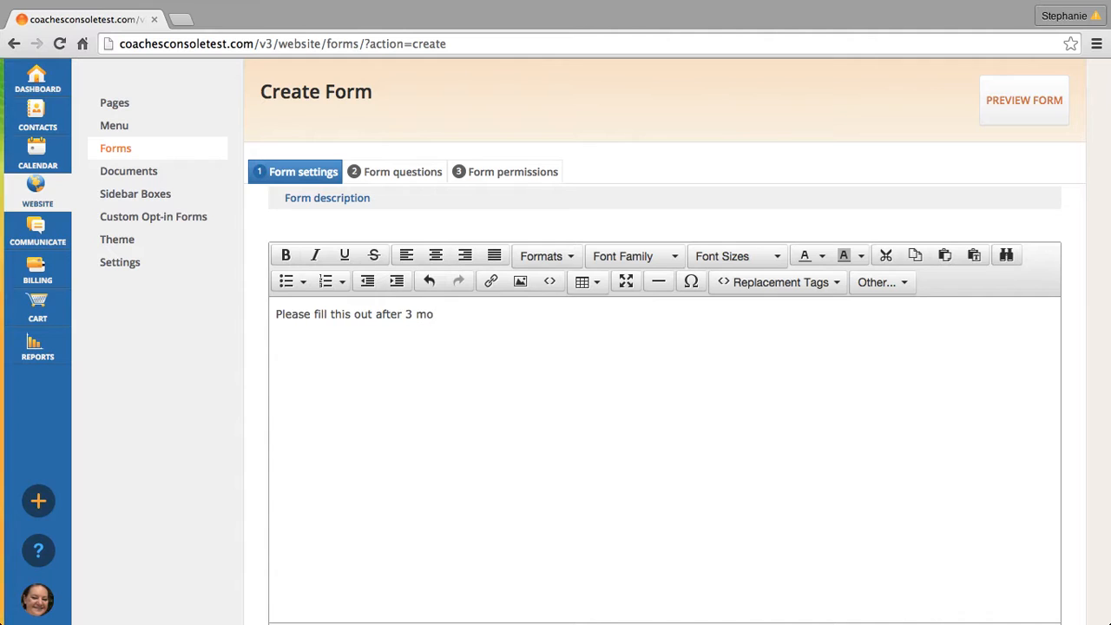
pyautogui.write('nths.')
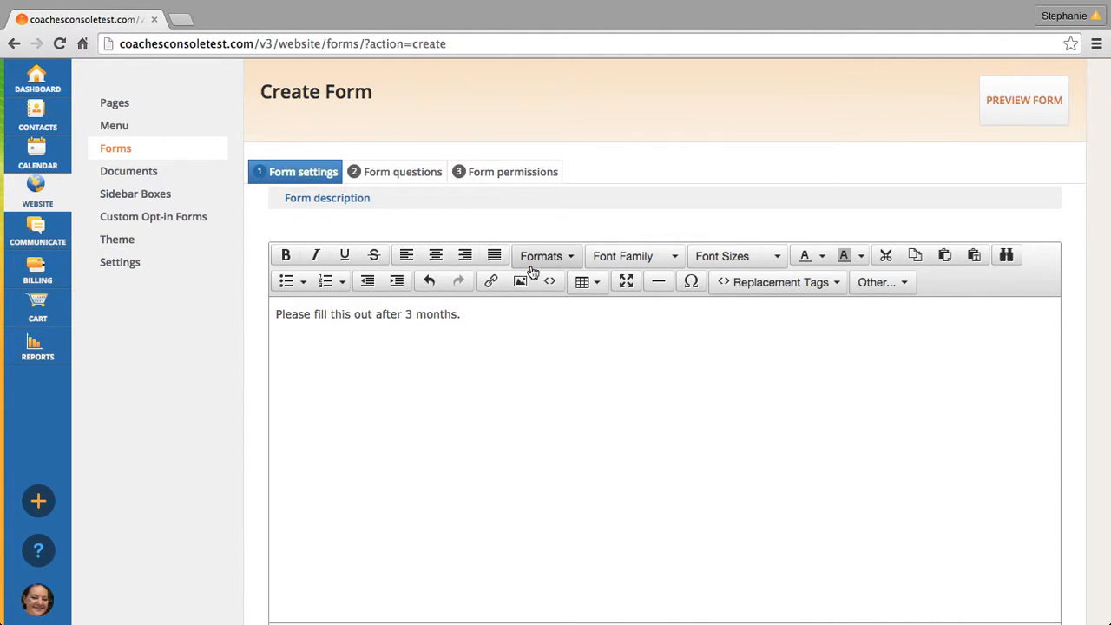
pyautogui.scroll(-3, 661, 394)
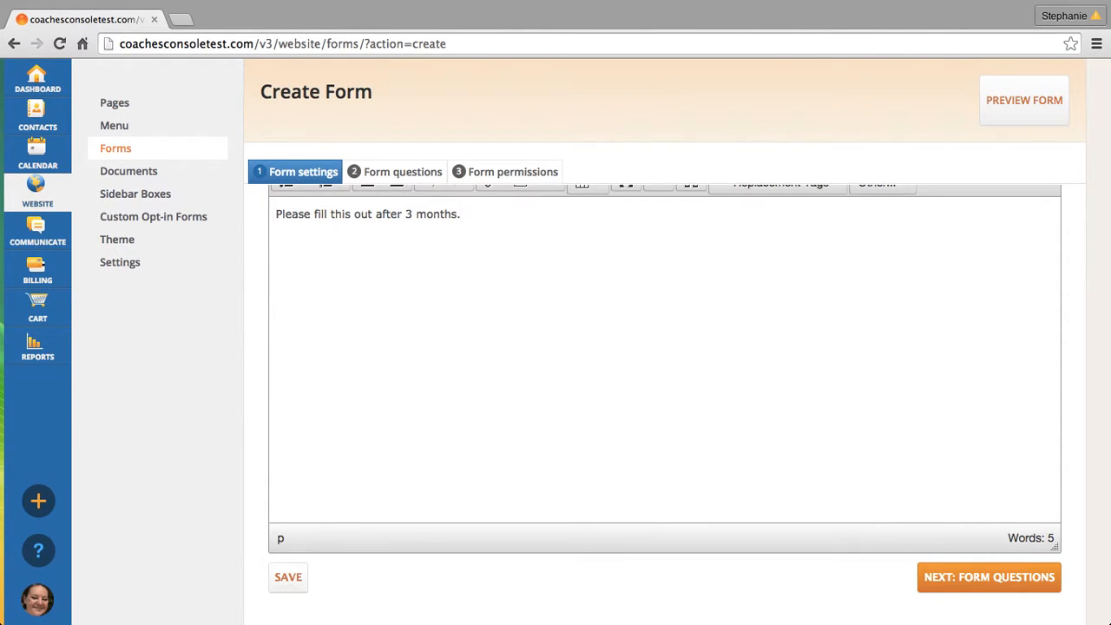
pyautogui.click(1015, 588)
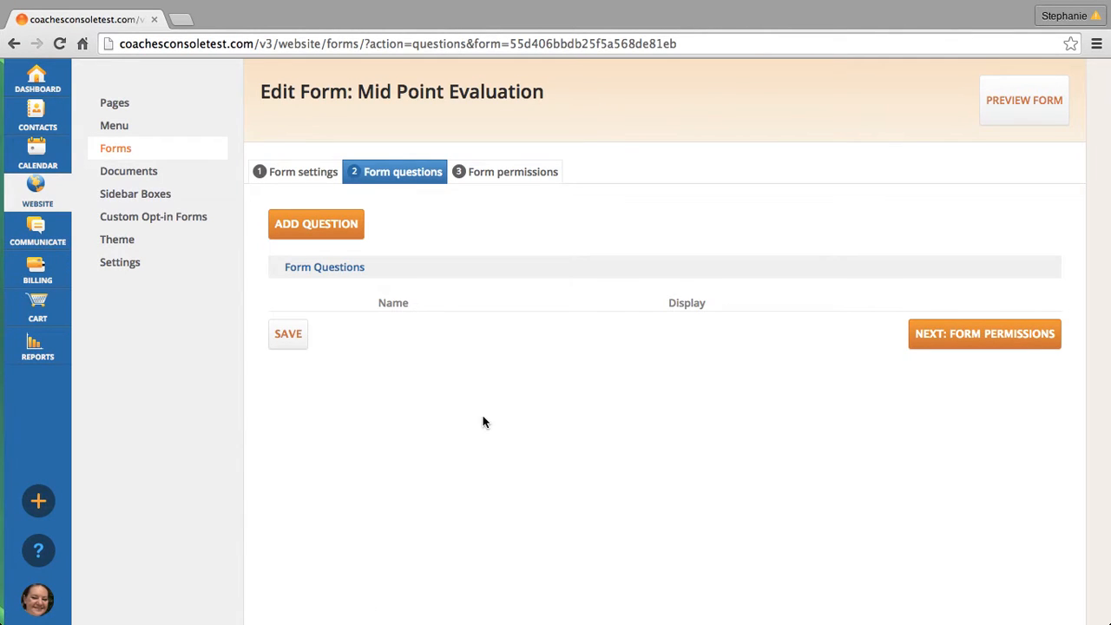
# - Start a new question labelled "What is the most significant thing you have received from coaching?"
pyautogui.click(347, 231)
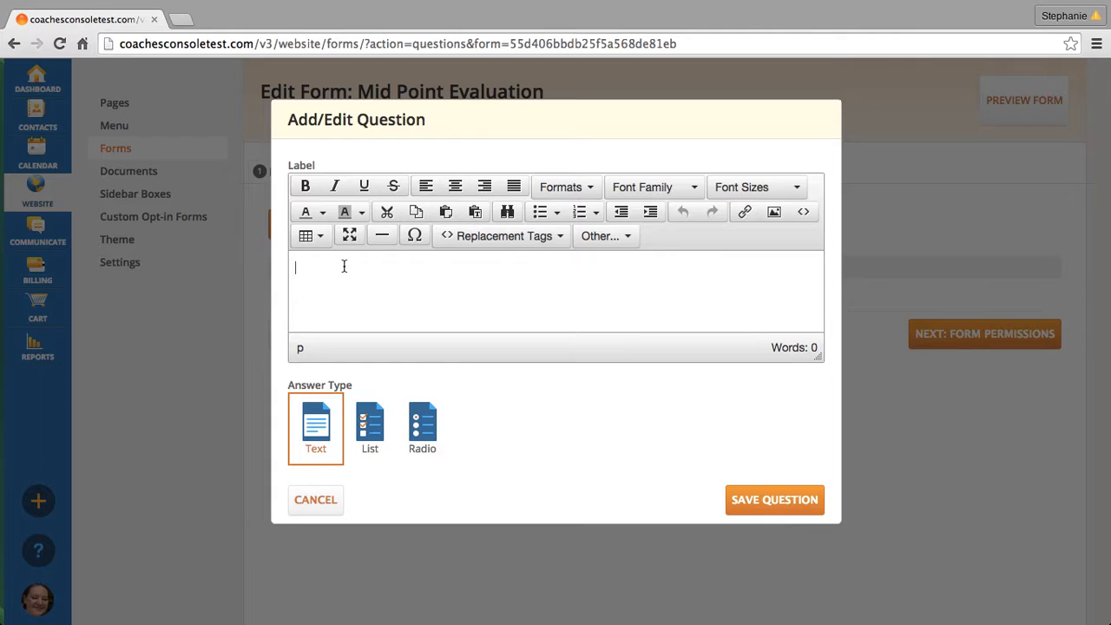
pyautogui.write('What is the most significant t')
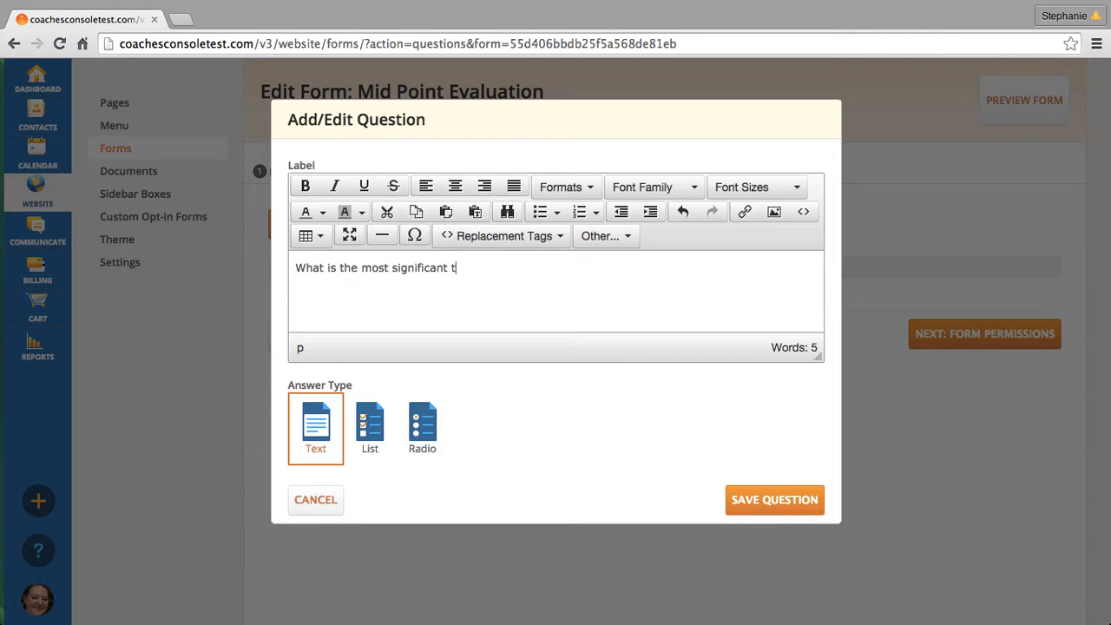
pyautogui.write('hing you')
pyautogui.write(' have e')
pyautogui.write('xp')
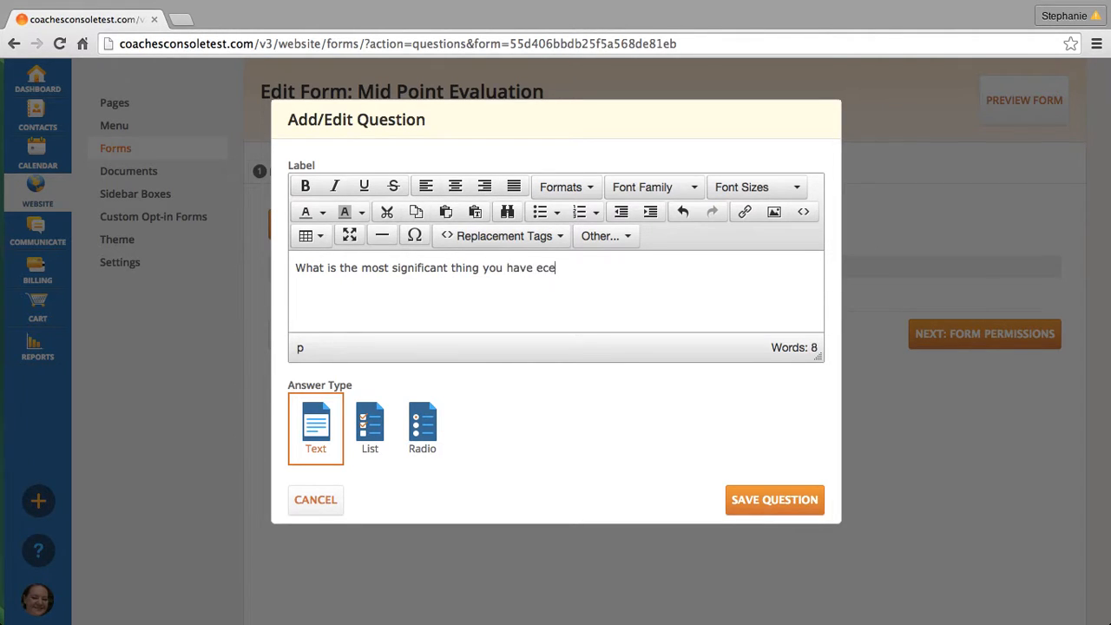
pyautogui.press('BackSpace')
pyautogui.press('BackSpace')
pyautogui.press('BackSpace')
pyautogui.write('receiveed from coach')
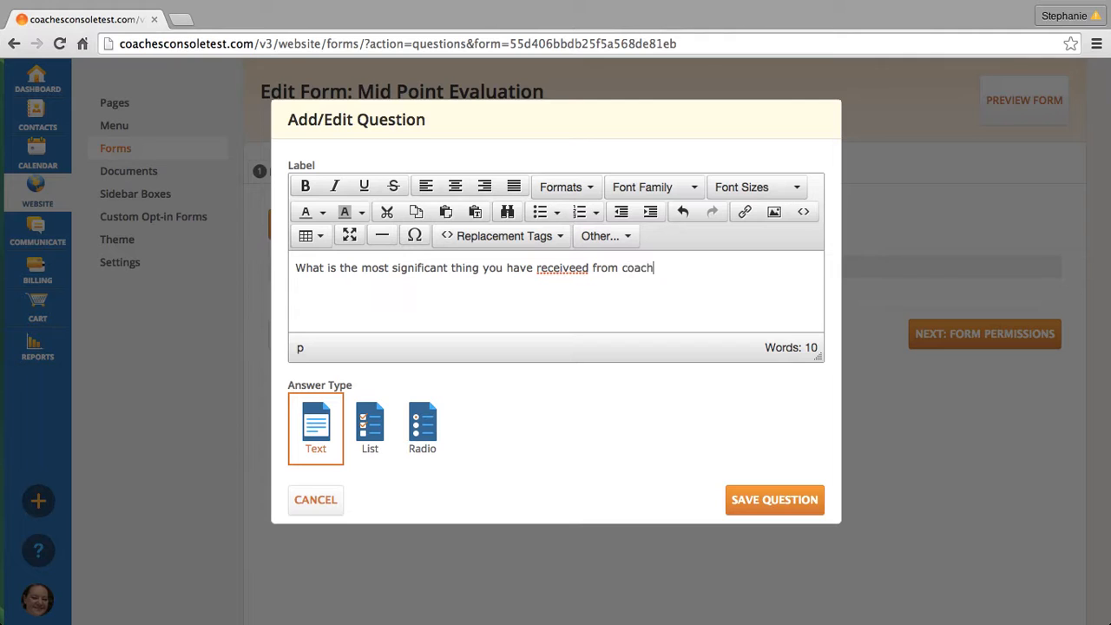
pyautogui.write('ing?')
pyautogui.click(574, 270)
pyautogui.press('BackSpace')
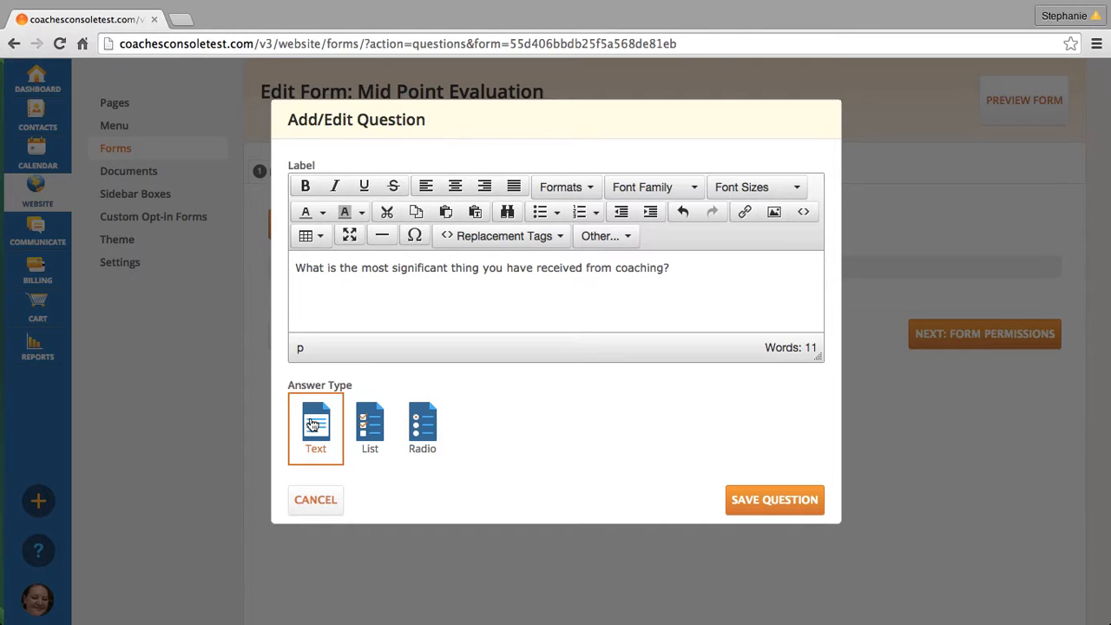
# - Try the List and Radio answer types, set the answer type back to Text, and save the question
pyautogui.click(363, 428)
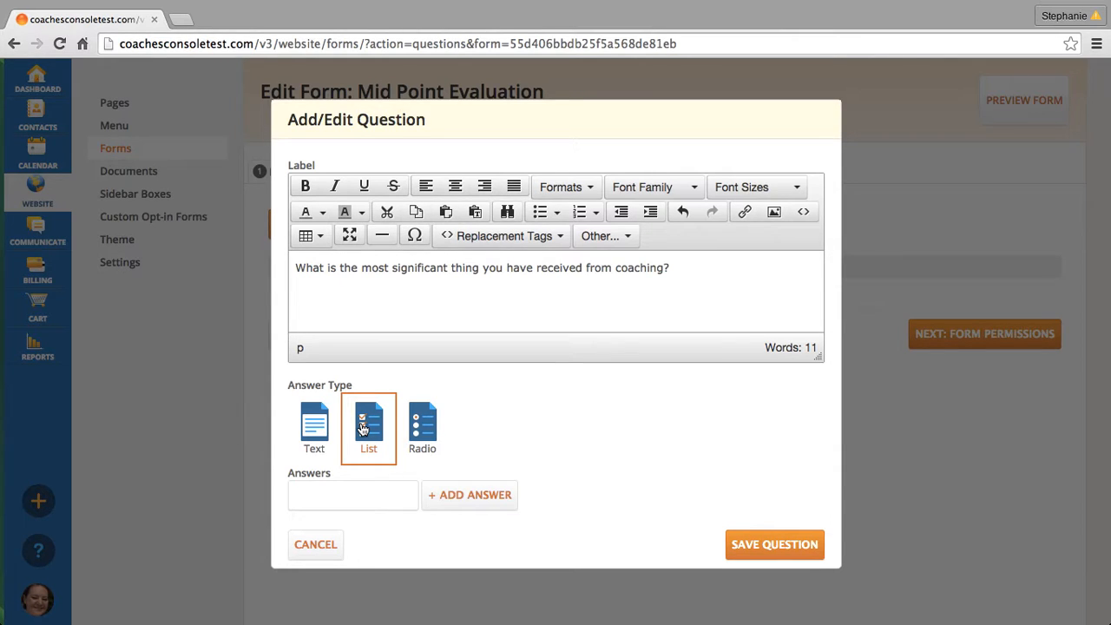
pyautogui.click(422, 430)
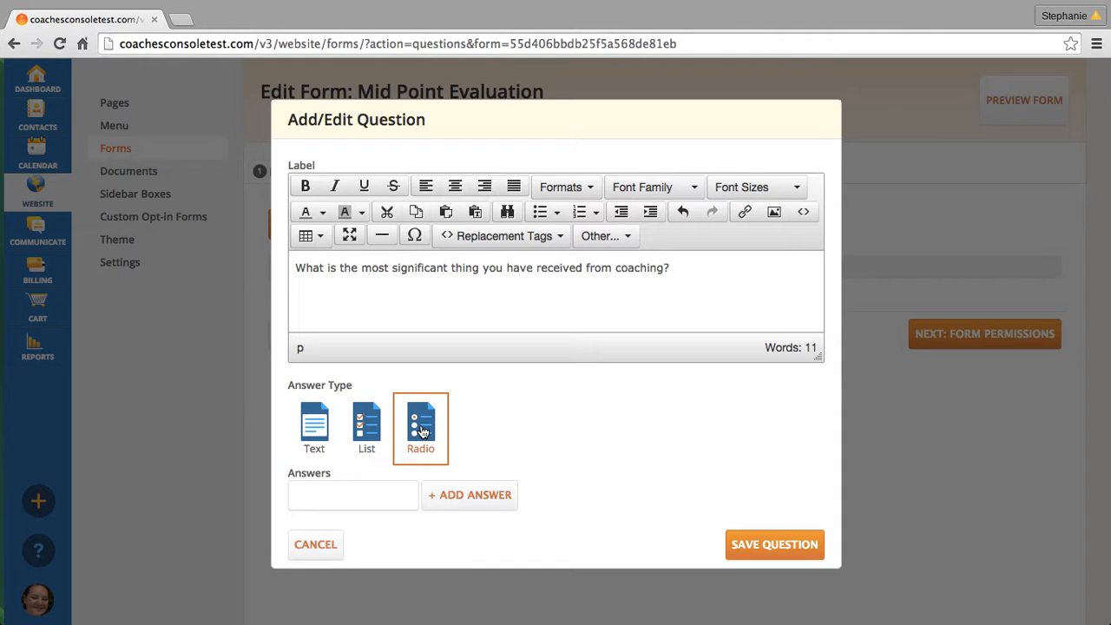
pyautogui.click(318, 426)
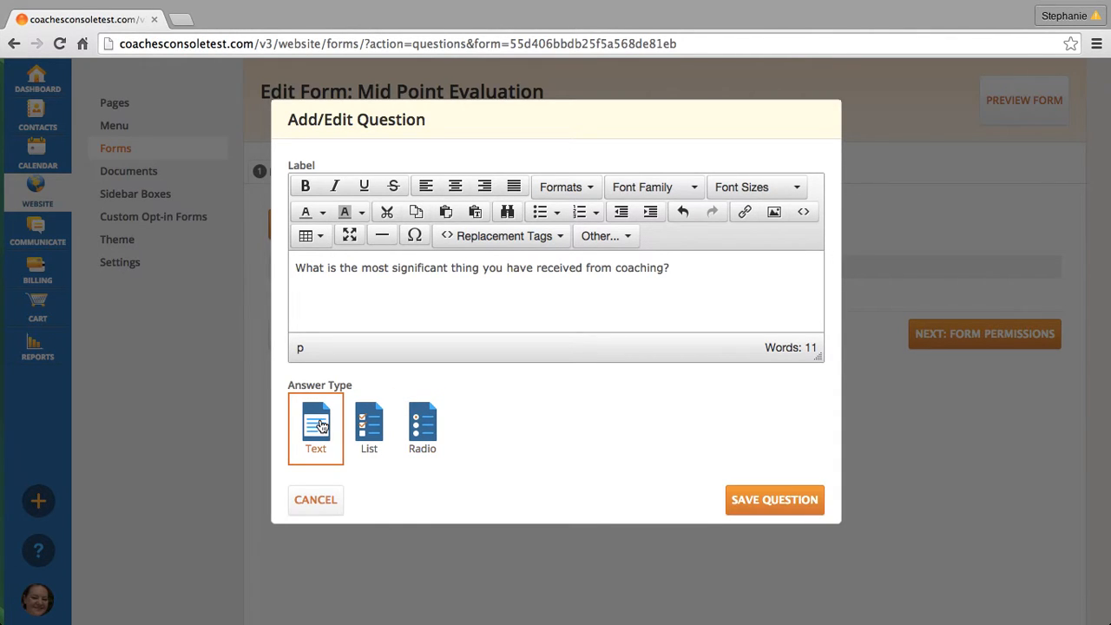
pyautogui.click(771, 501)
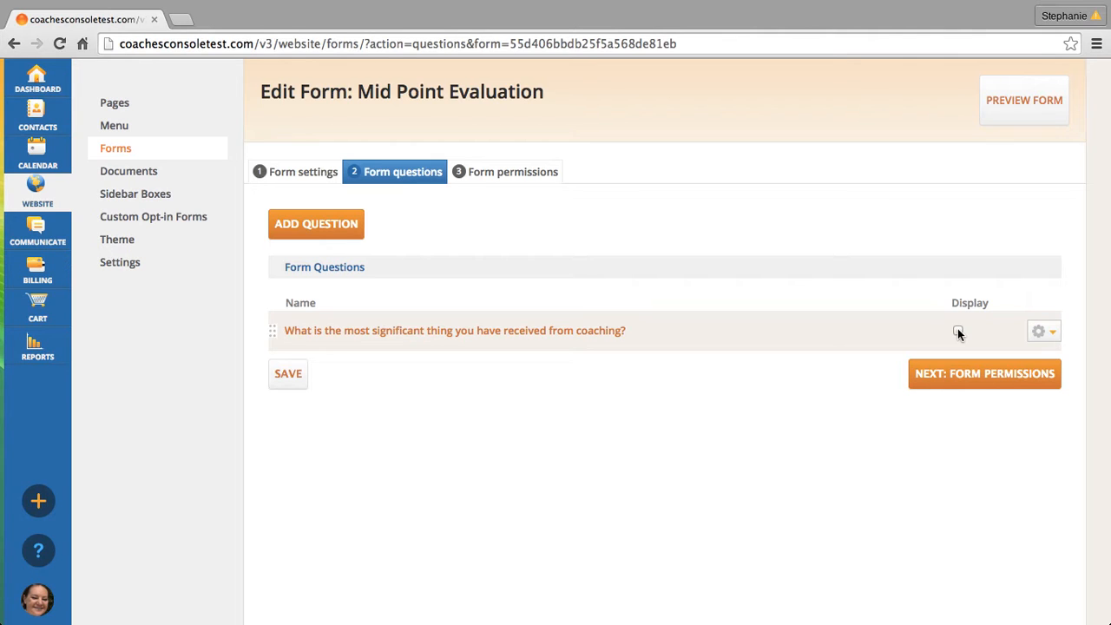
# - Enable display of the "most significant thing" question and check its available actions without applying any
pyautogui.click(958, 330)
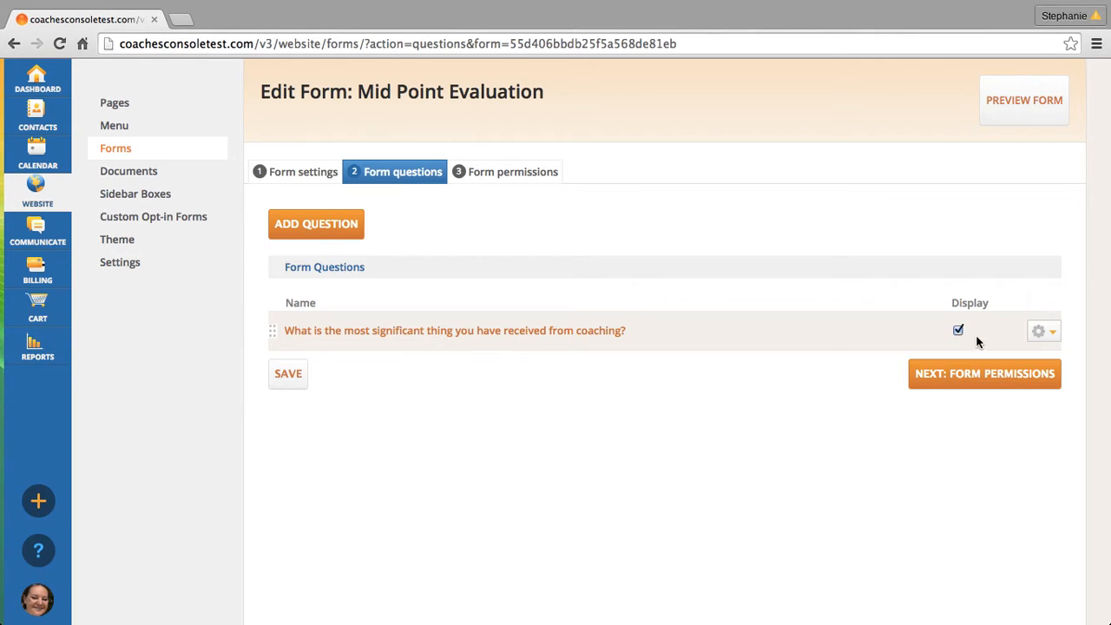
pyautogui.click(1050, 336)
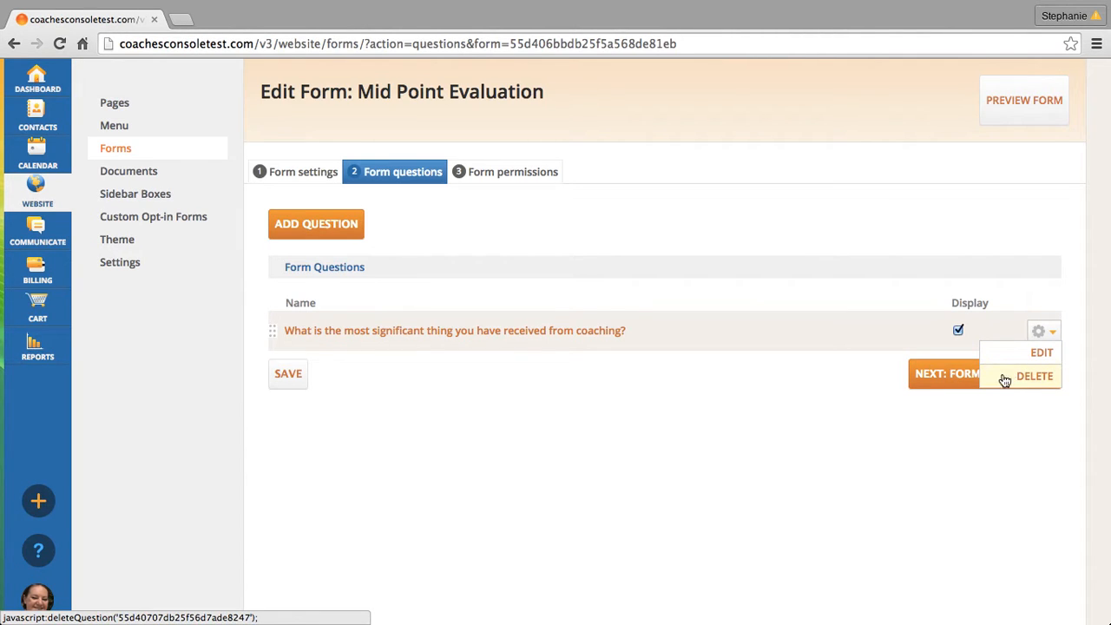
pyautogui.click(720, 397)
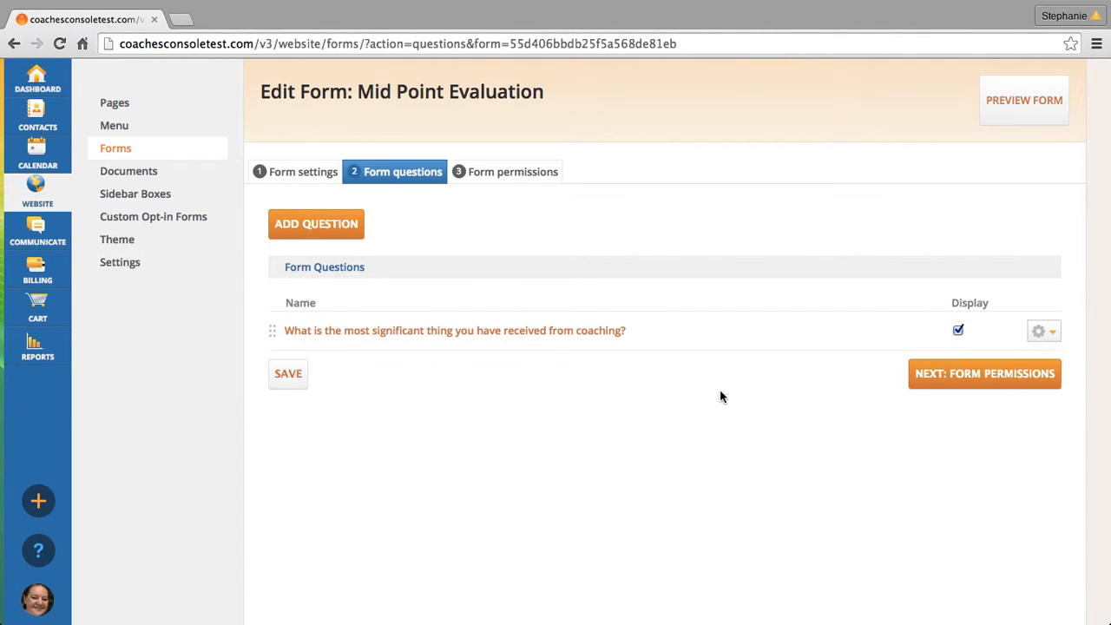
# - Add and save a second question, "Please rate your coaching so far.", with the Text answer type
pyautogui.click(338, 227)
pyautogui.click(342, 266)
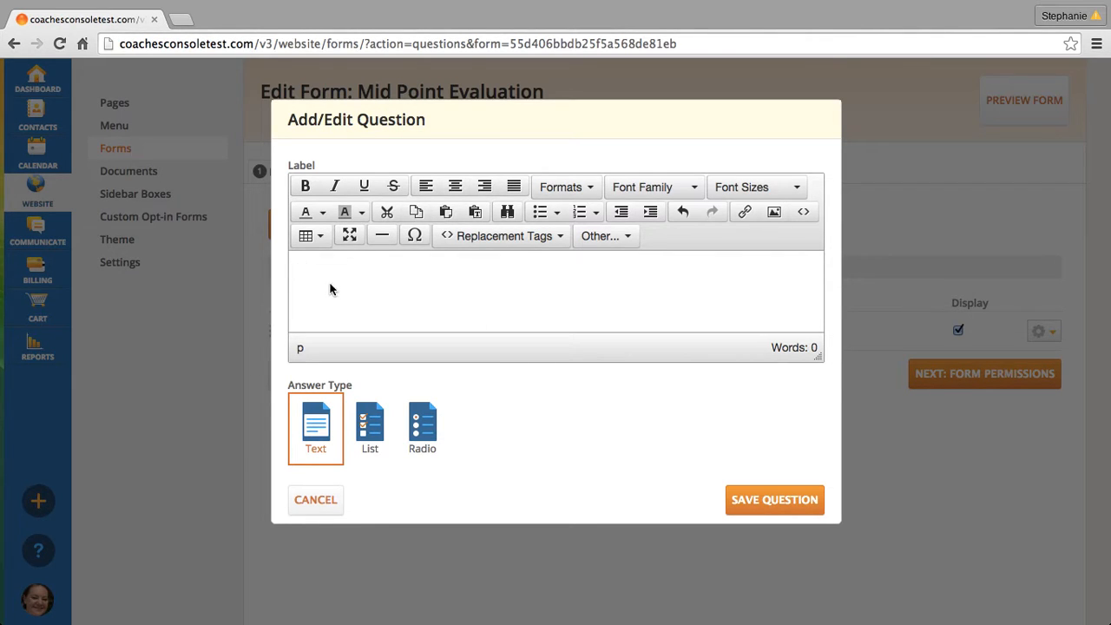
pyautogui.write('Please rate your coaching so far.')
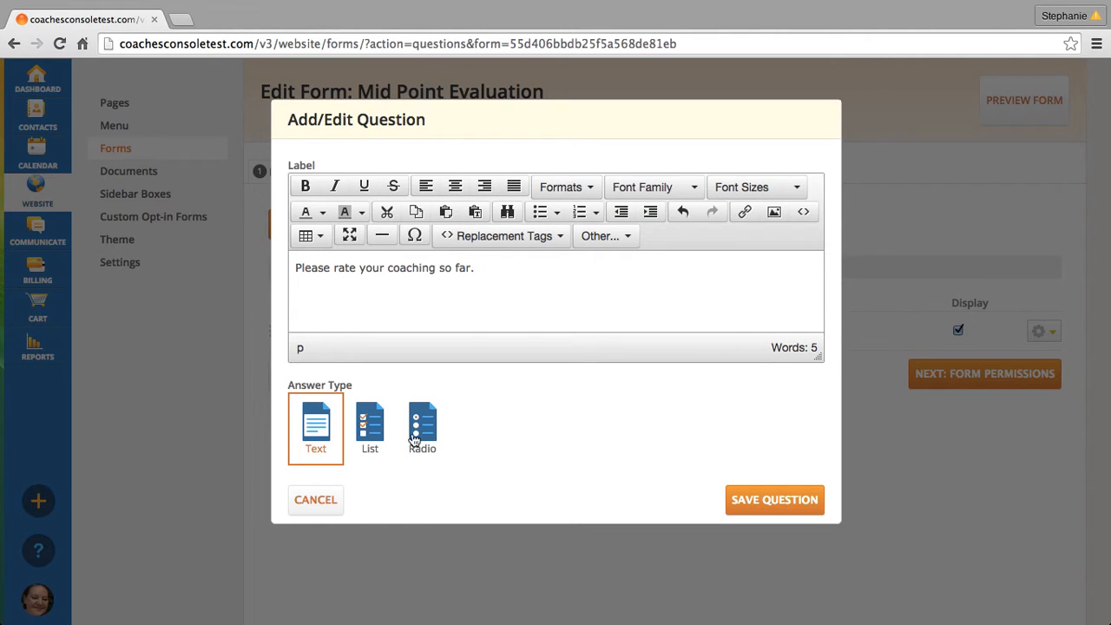
pyautogui.click(754, 503)
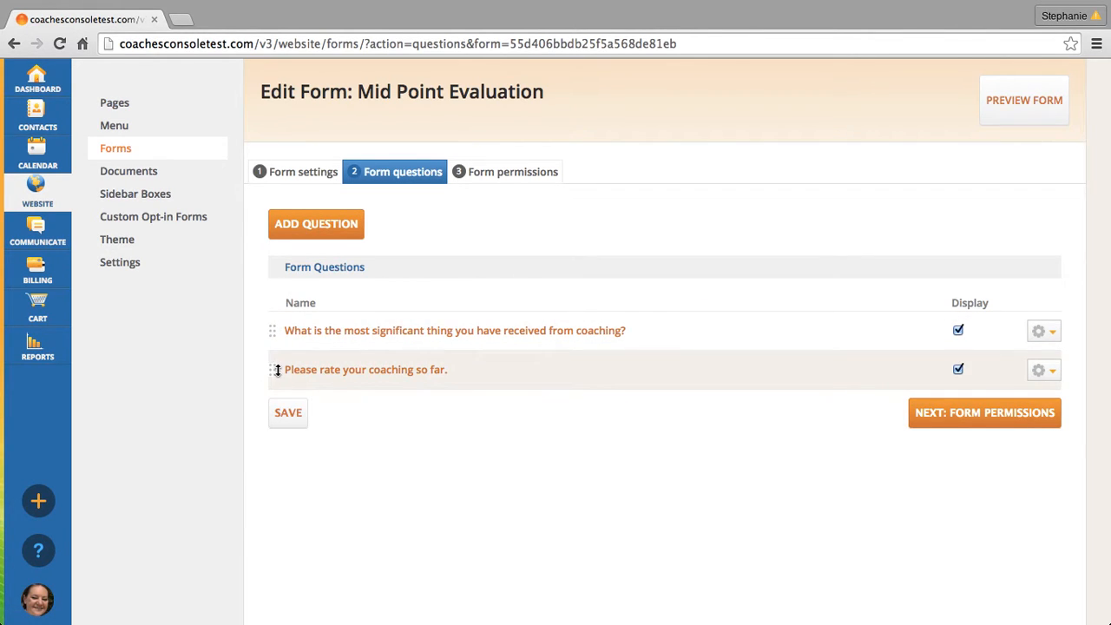
# - Try moving the coaching rating question up in the question order and return it to second place
pyautogui.moveTo(274, 369)
pyautogui.mouseDown()
pyautogui.moveTo(268, 322)
pyautogui.moveTo(270, 348)
pyautogui.mouseUp()
pyautogui.moveTo(269, 359); pyautogui.dragTo(271, 368)
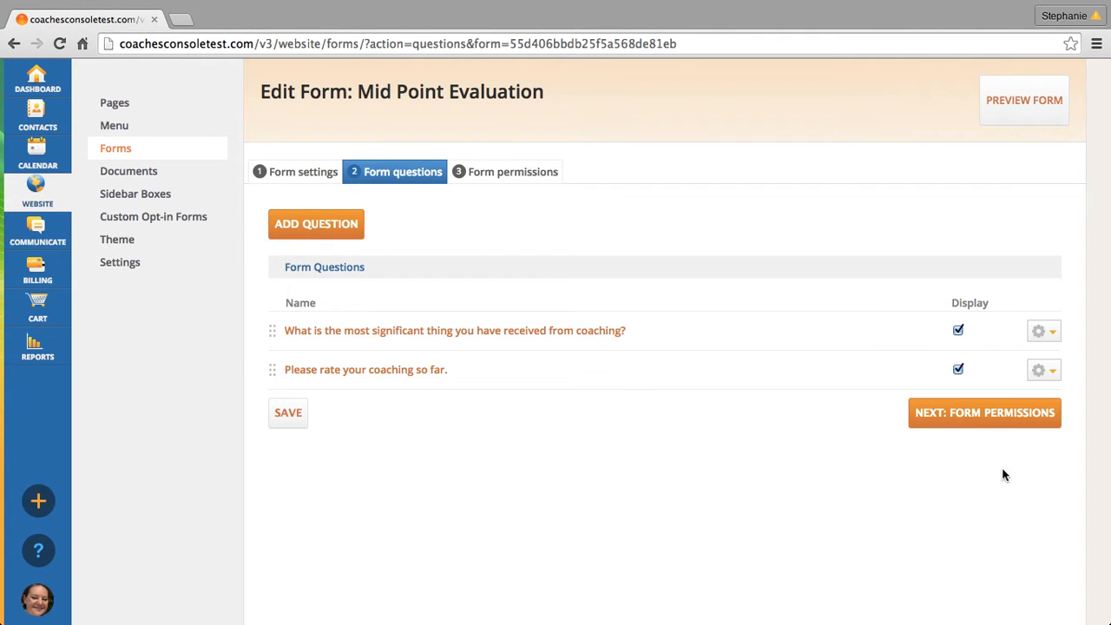
# - Add Active Clients to the form's permitted groups under private access and save the permissions
pyautogui.click(982, 424)
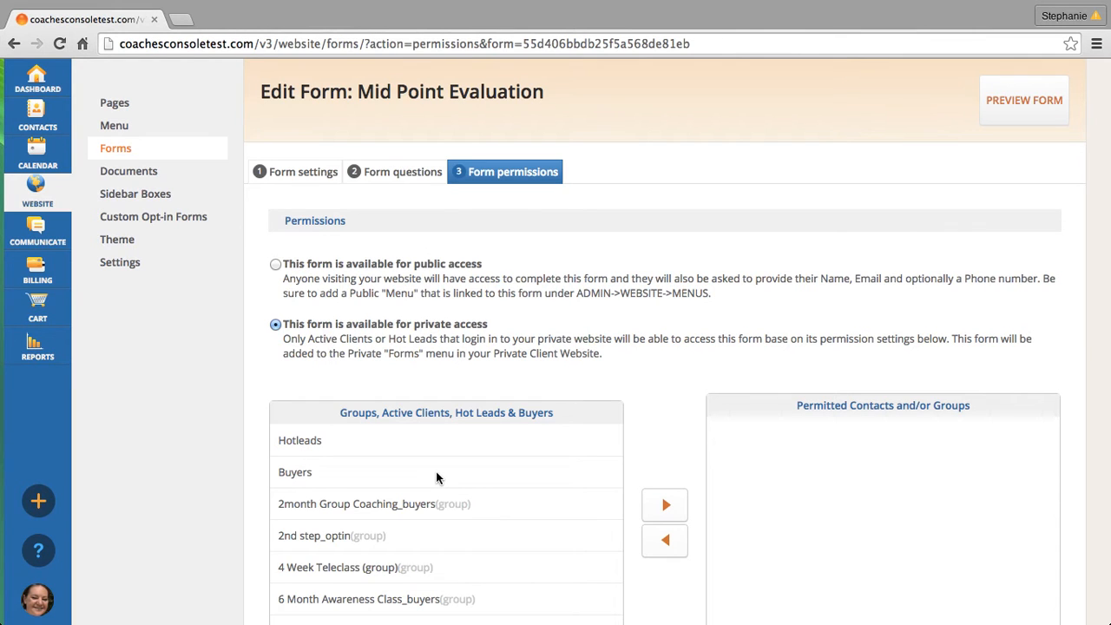
pyautogui.scroll(-3, 437, 474)
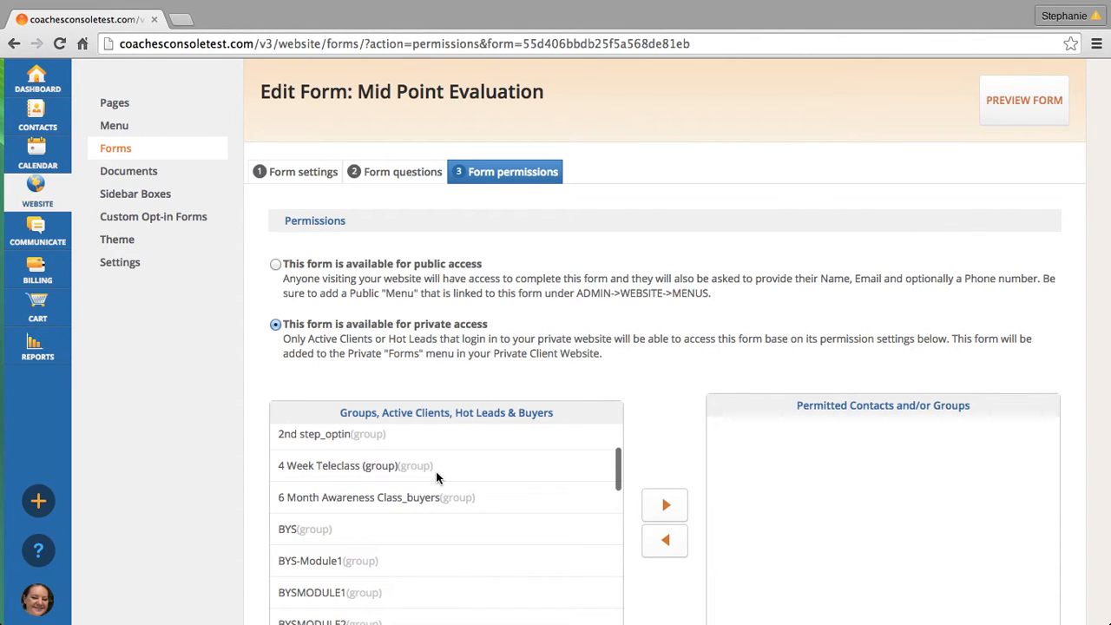
pyautogui.scroll(-3, 436, 476)
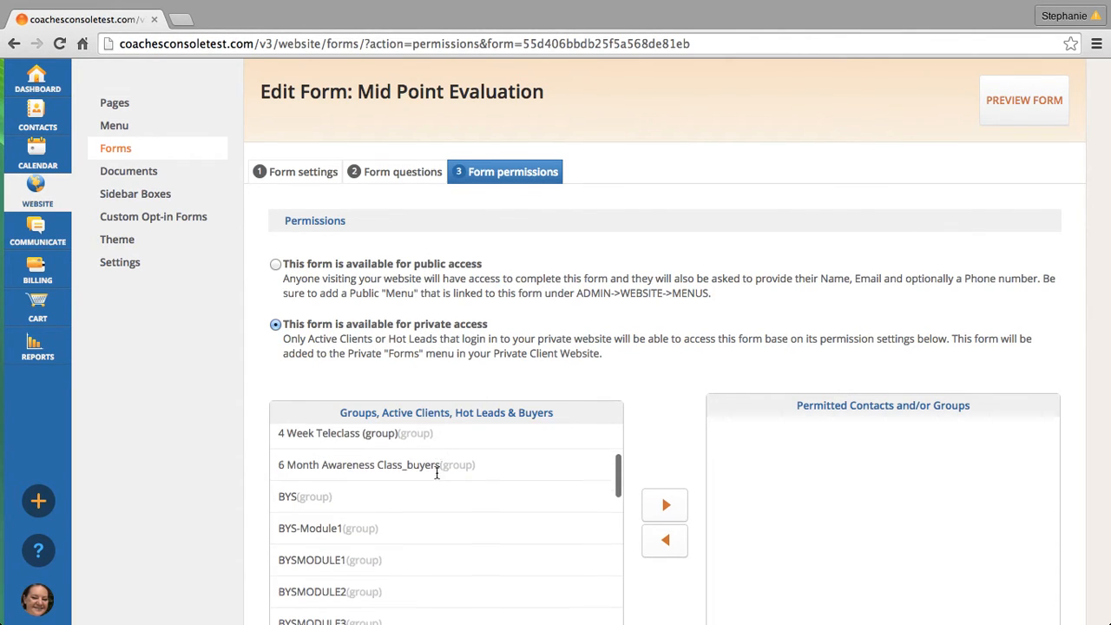
pyautogui.scroll(-10, 436, 472)
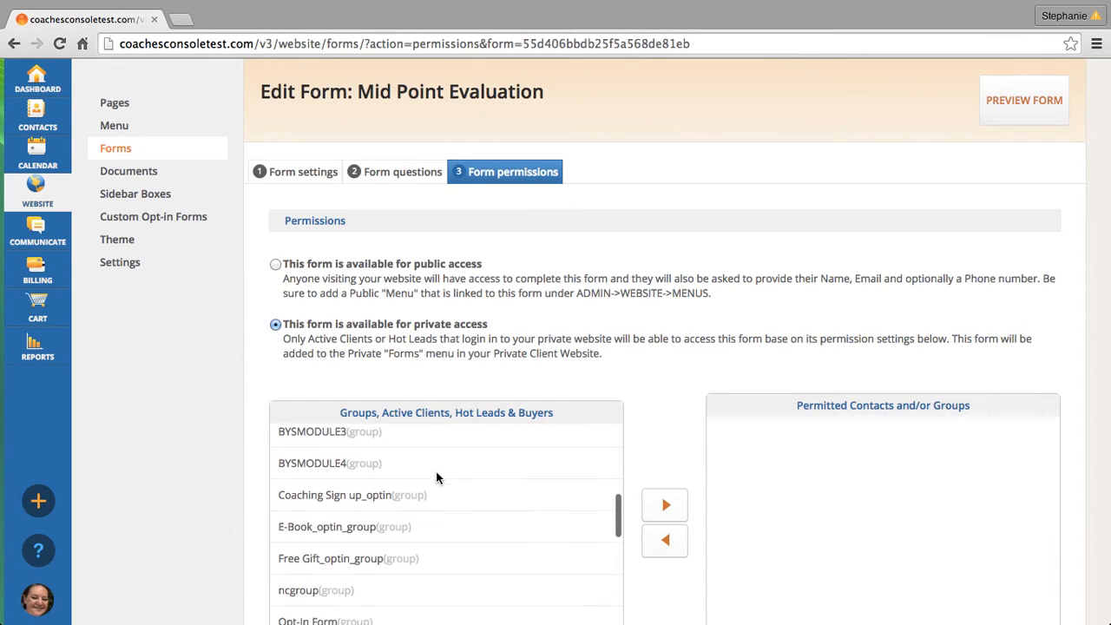
pyautogui.scroll(-8, 478, 493)
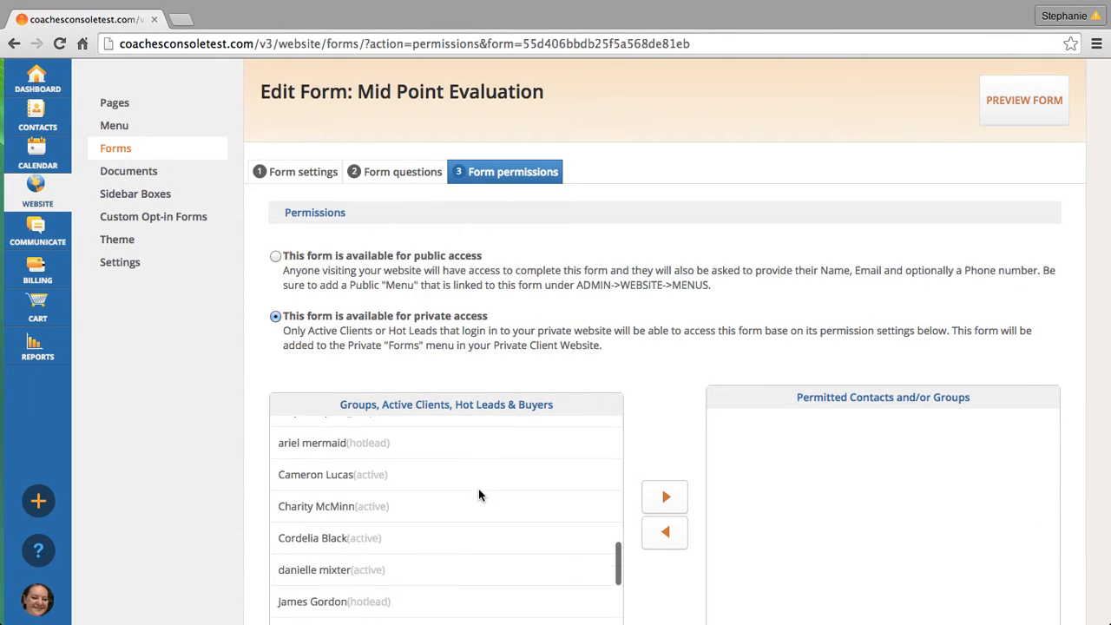
pyautogui.scroll(-7, 479, 494)
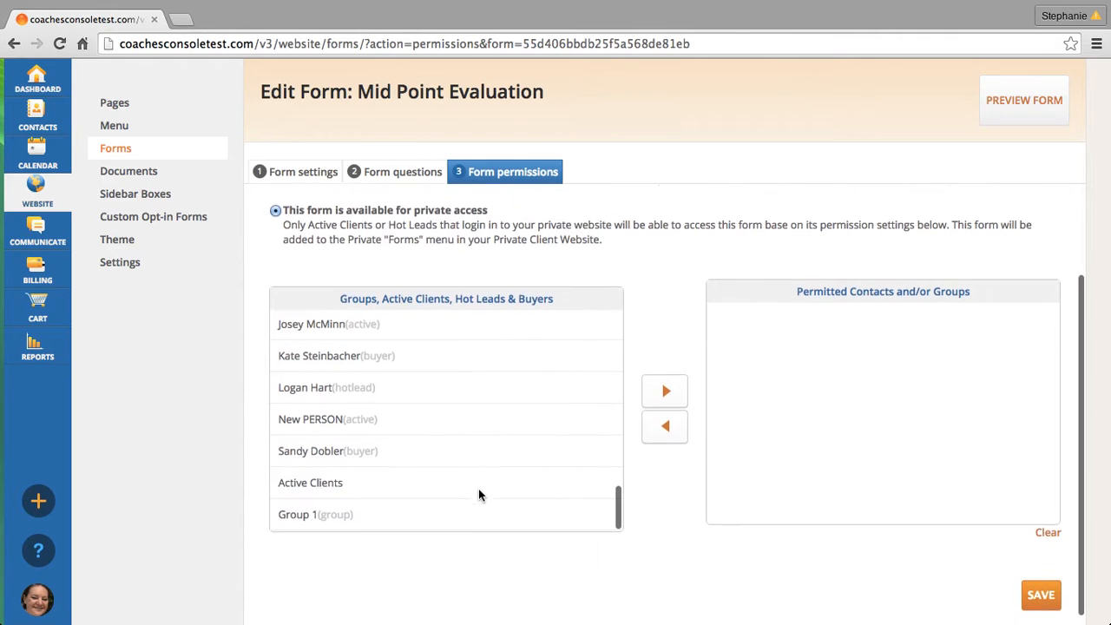
pyautogui.click(322, 473)
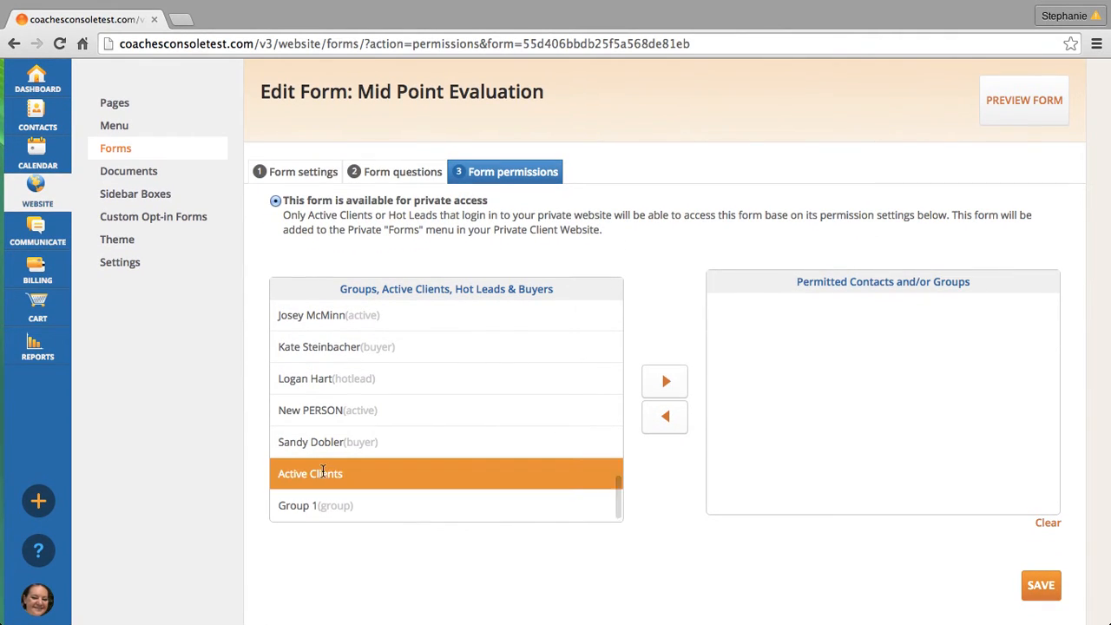
pyautogui.click(680, 381)
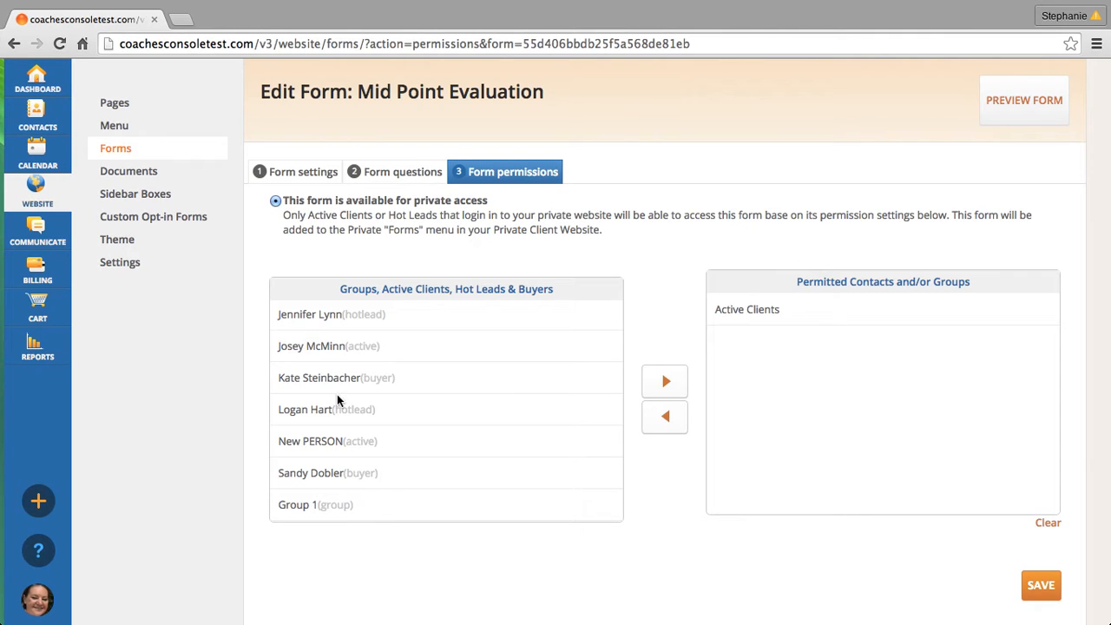
pyautogui.click(1035, 593)
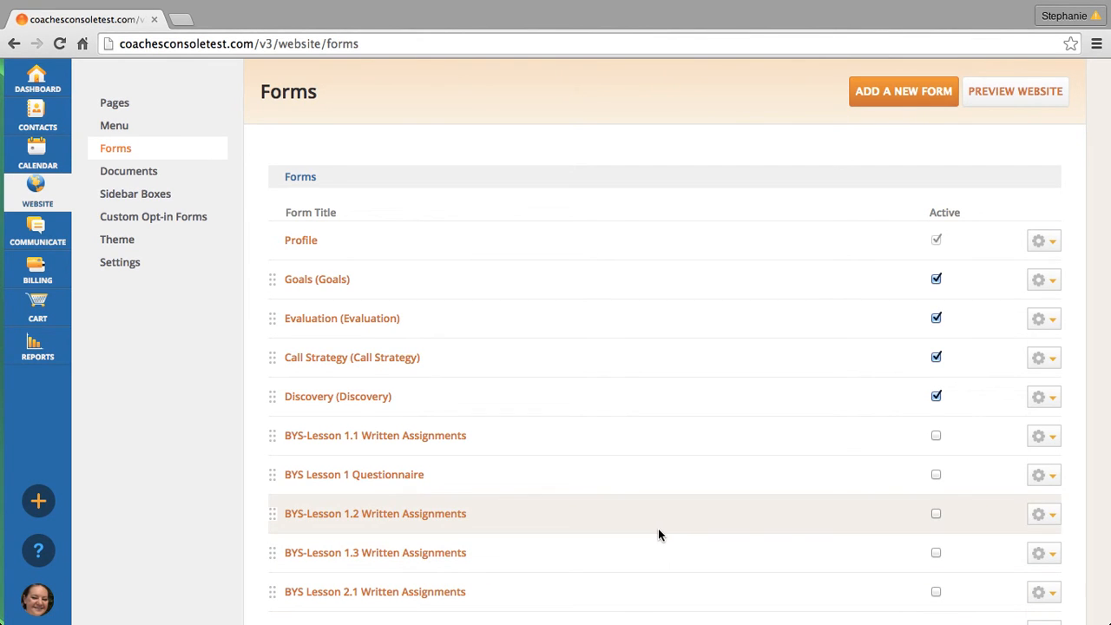
# - Mark the last "Mid Point Evaluation" form in the forms list as active
pyautogui.scroll(-8, 658, 535)
pyautogui.scroll(-14, 658, 535)
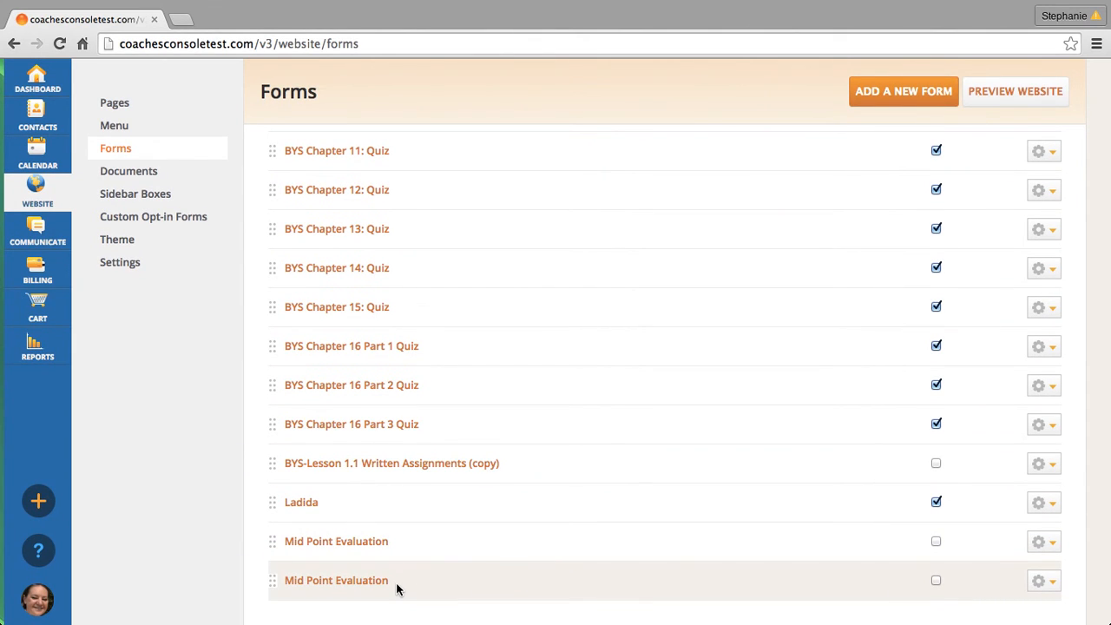
pyautogui.click(936, 581)
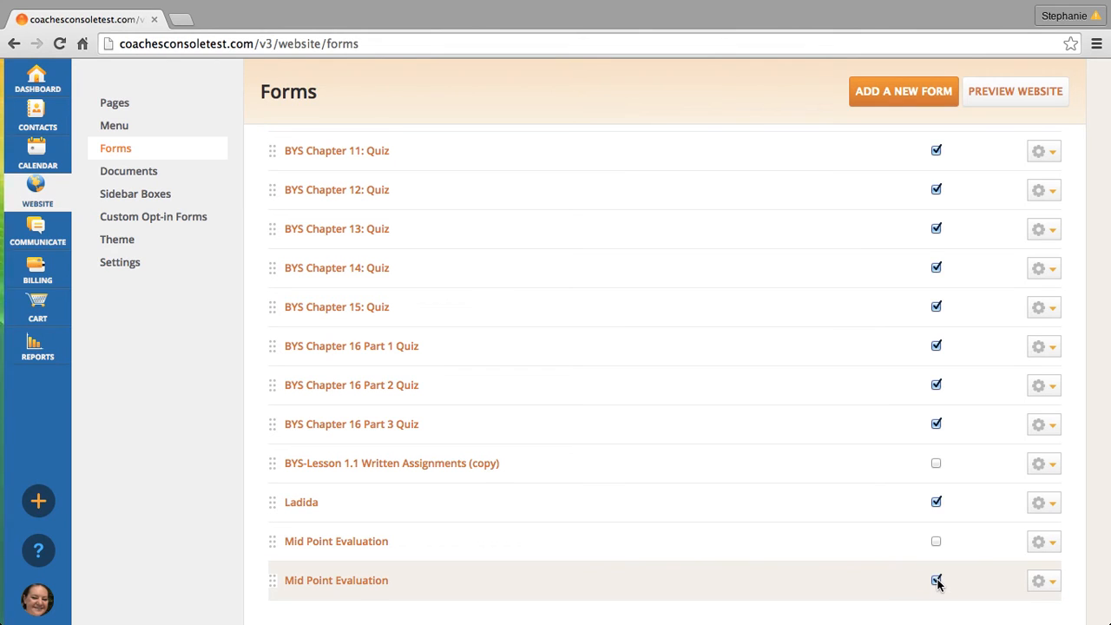